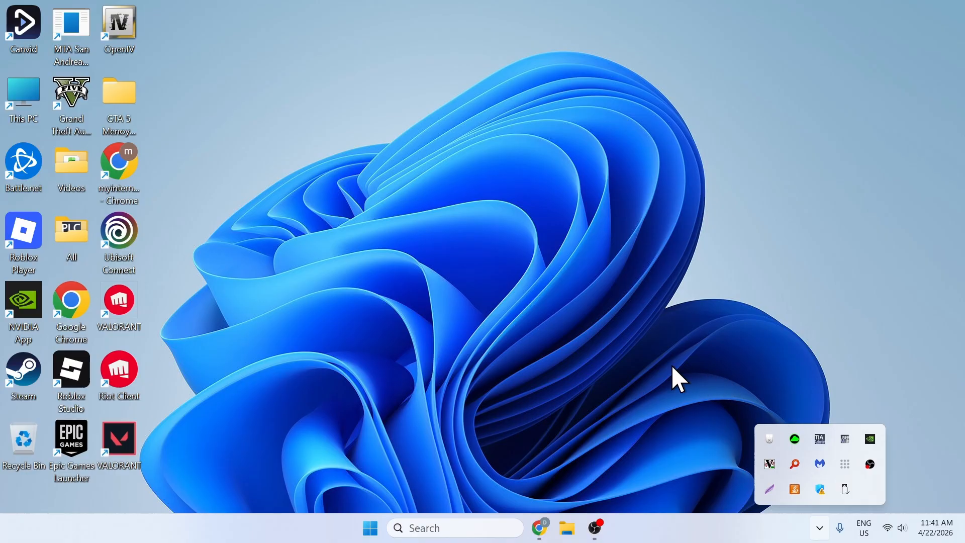
# View the Malwarebytes real-time protection options, and open the list of installed programs in Control Panel.
pyautogui.click(821, 464)
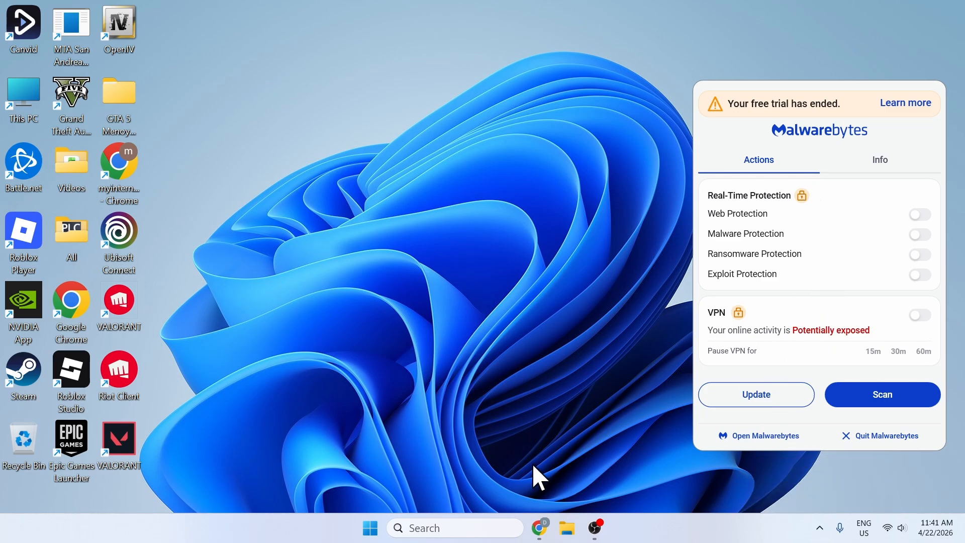
pyautogui.click(463, 527)
pyautogui.write('control panel')
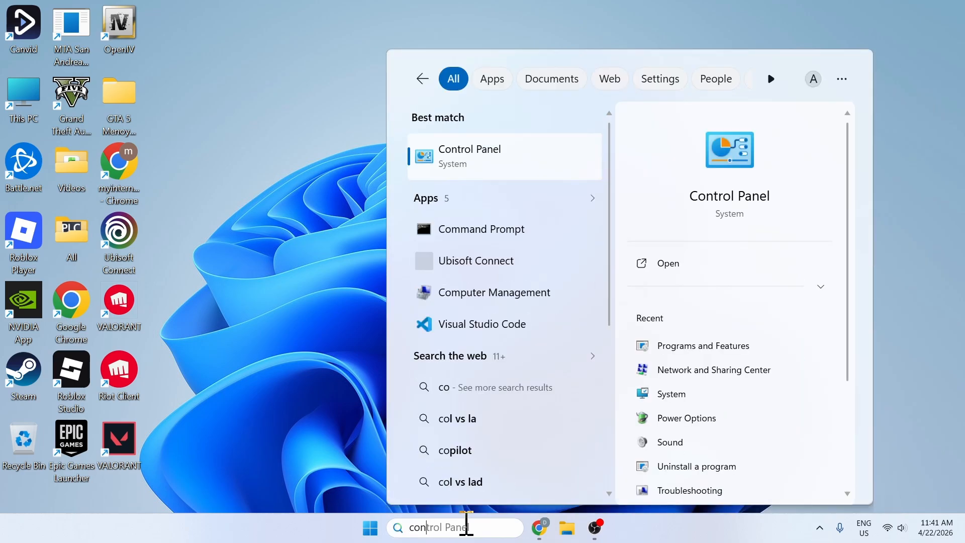
pyautogui.press('Return')
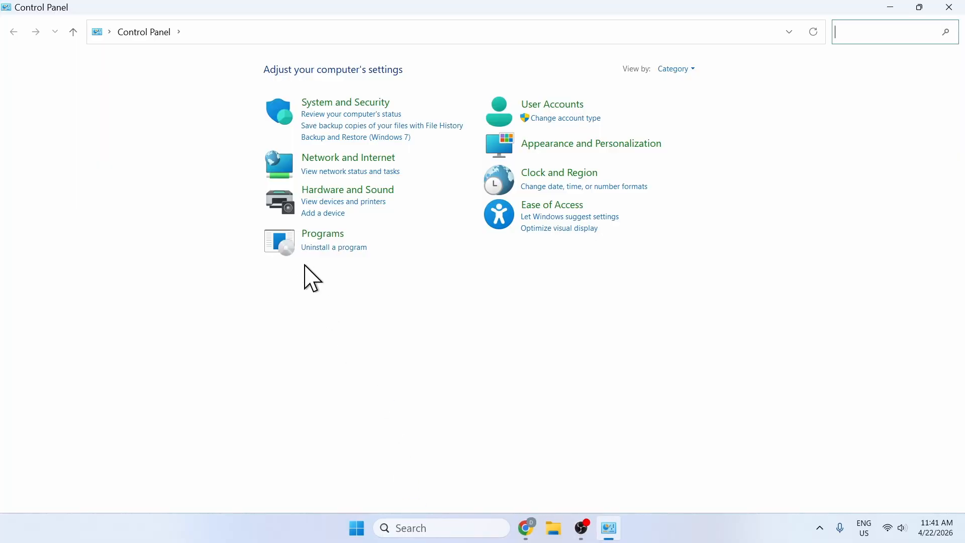
pyautogui.click(311, 237)
pyautogui.click(204, 70)
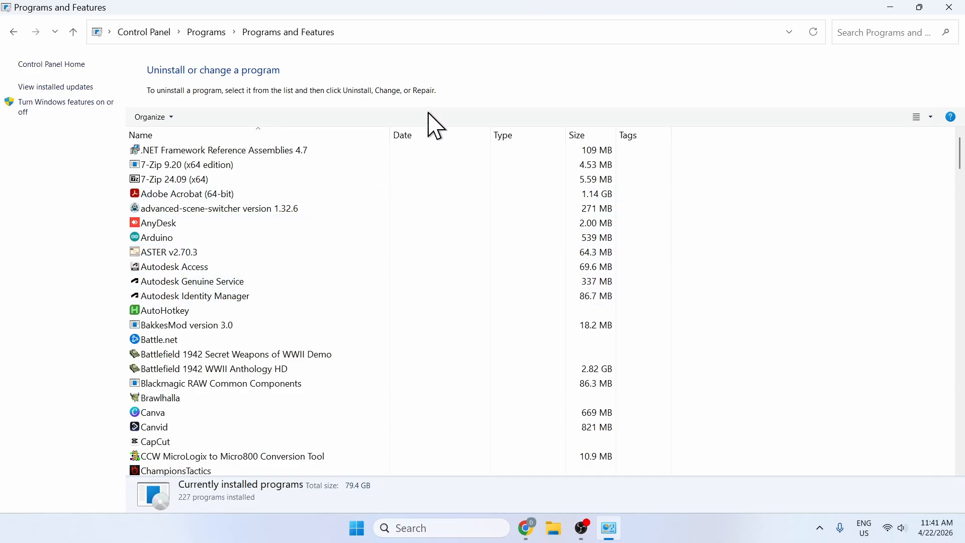
pyautogui.click(961, 7)
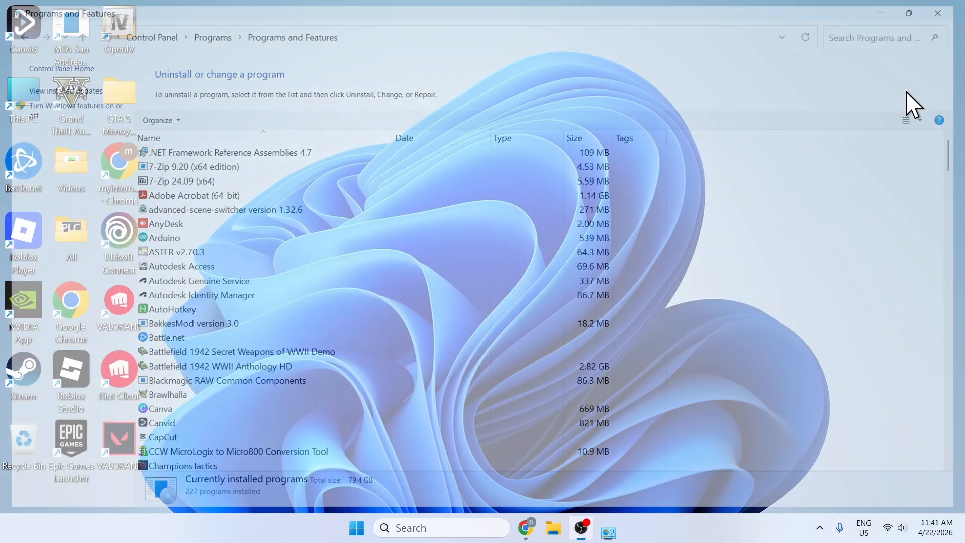
# Open Windows Security to view its home page, and close it.
pyautogui.click(501, 529)
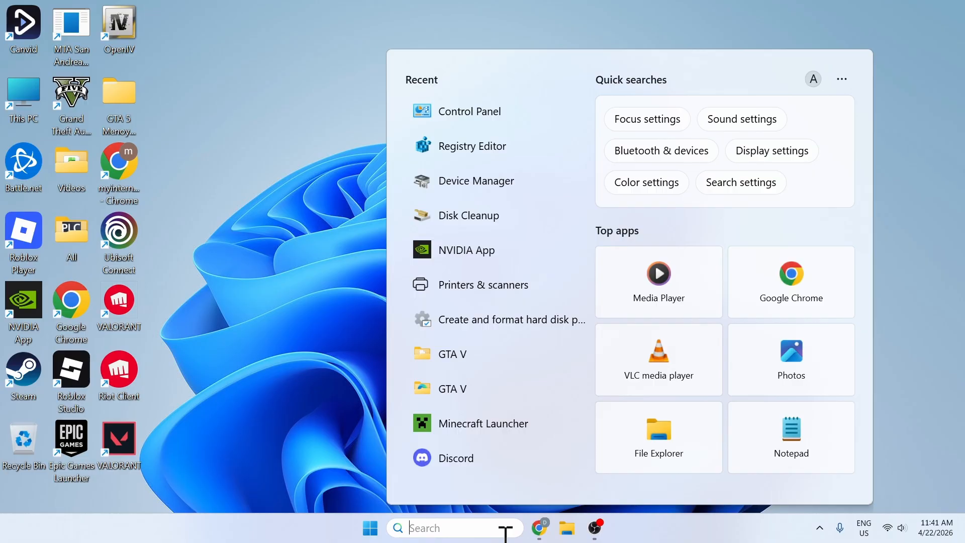
pyautogui.write('windows Security')
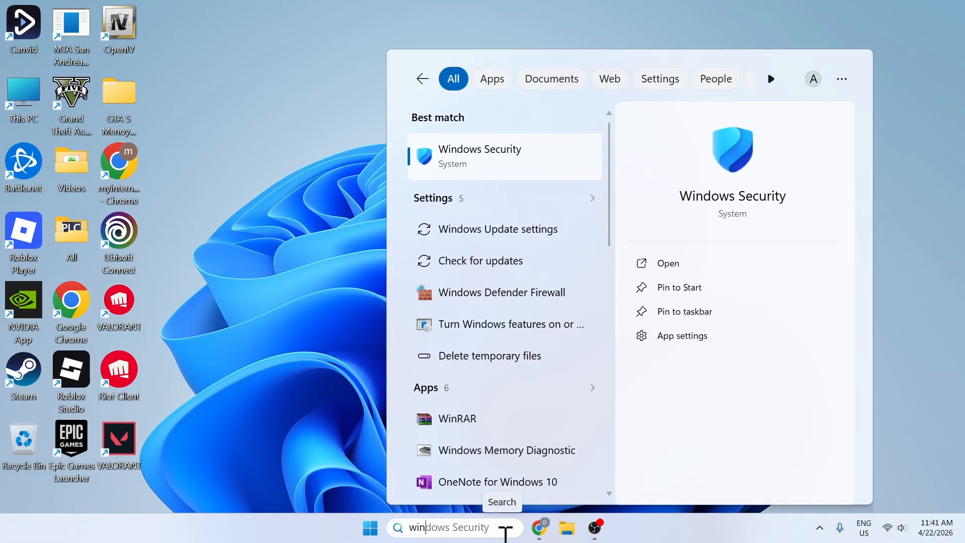
pyautogui.press('Return')
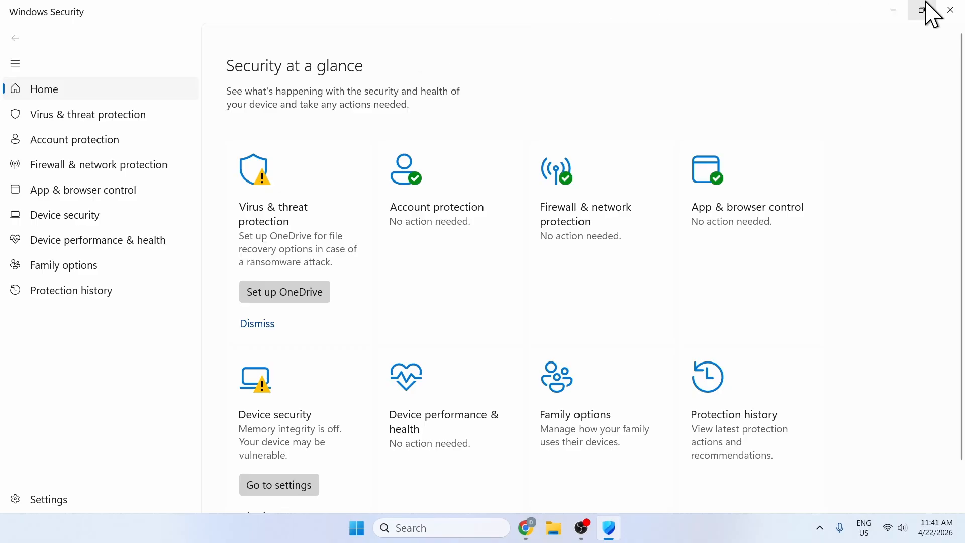
pyautogui.click(949, 9)
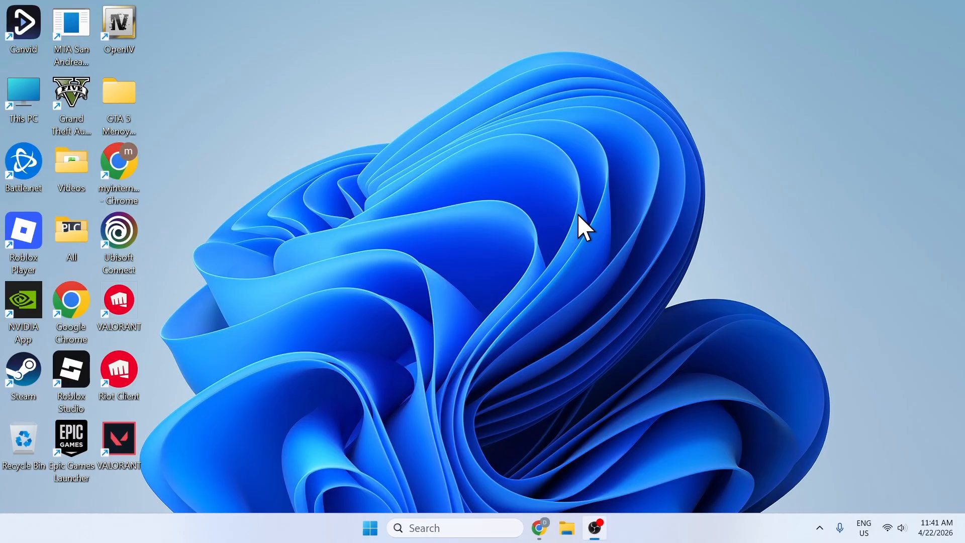
# Start Command Prompt as administrator and allow it to make changes to the device.
pyautogui.click(452, 525)
pyautogui.write('cmd')
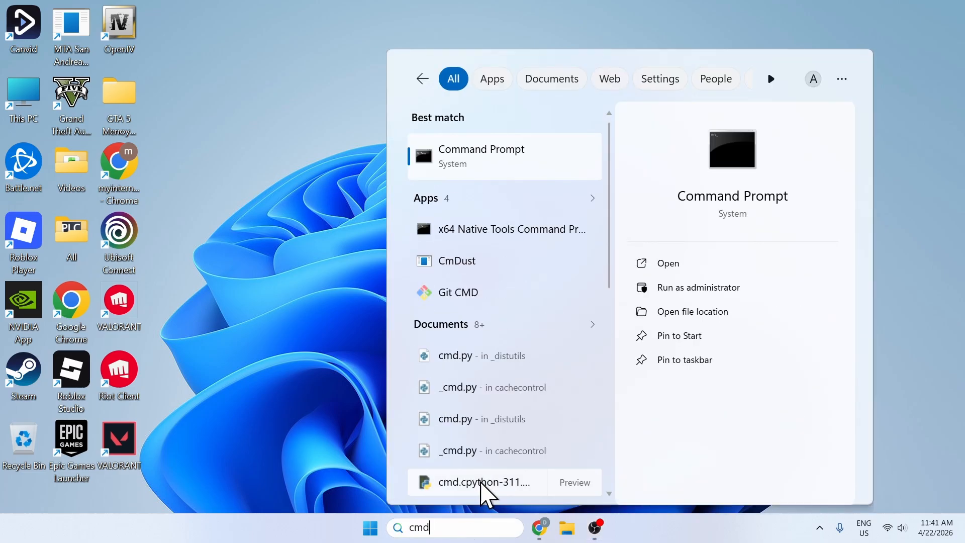
pyautogui.rightClick(505, 146)
pyautogui.click(508, 153)
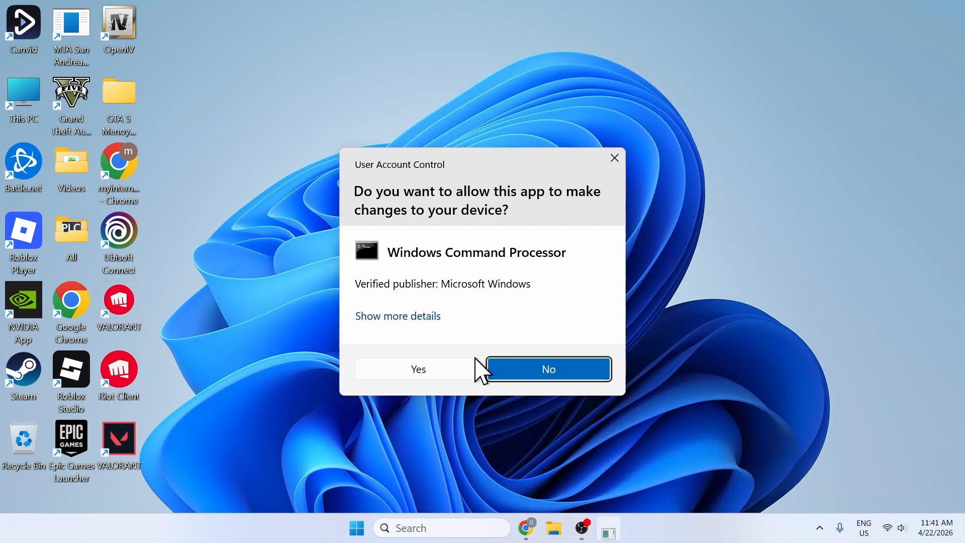
pyautogui.click(451, 369)
# Run whoami /user in the Command Prompt and narrow its window near the desktop's left edge.
pyautogui.moveTo(286, 125); pyautogui.dragTo(195, 73)
pyautogui.click(184, 132)
pyautogui.write('who')
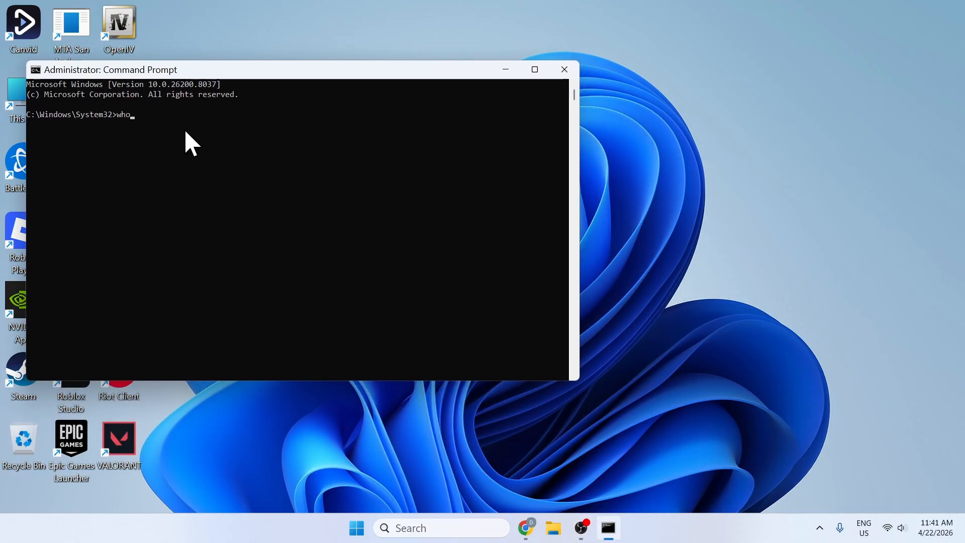
pyautogui.write('ami /user')
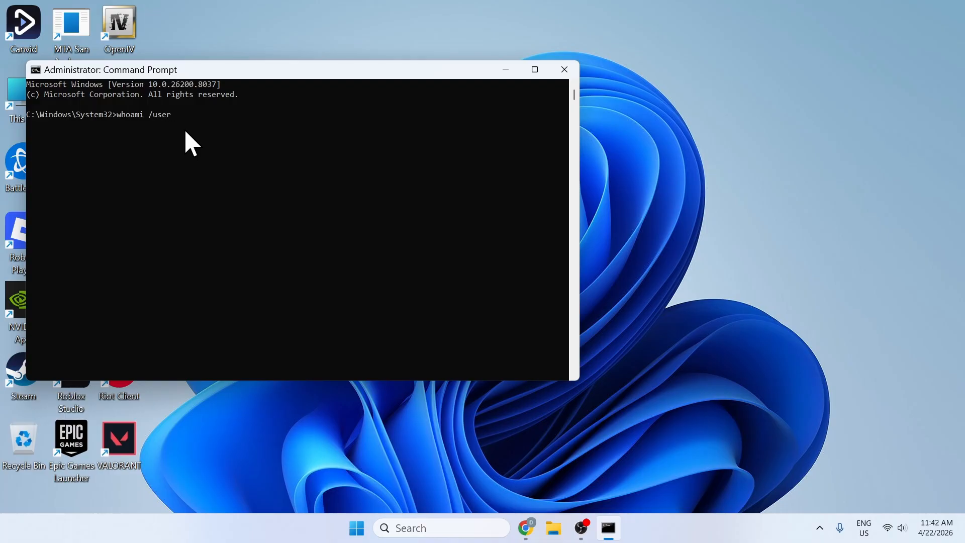
pyautogui.press('Return')
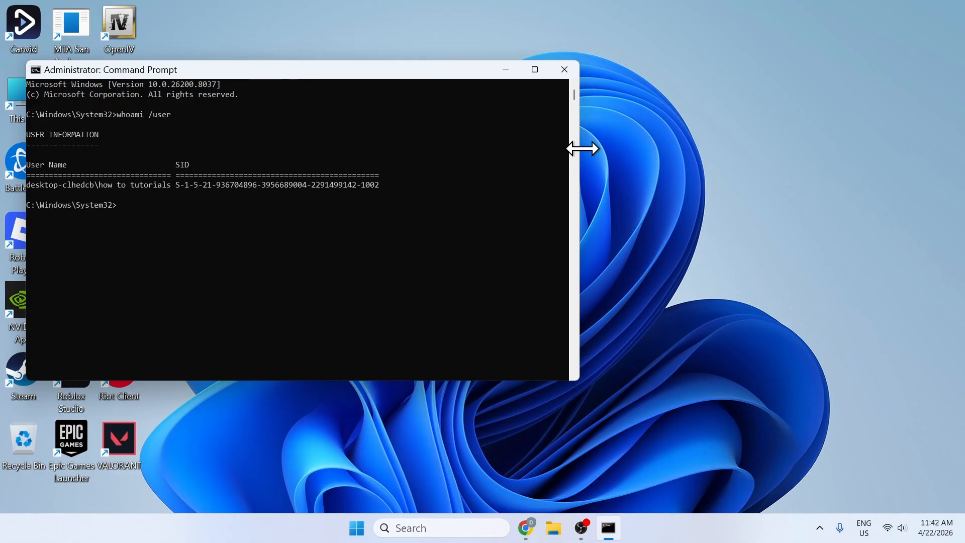
pyautogui.moveTo(579, 147); pyautogui.dragTo(430, 144)
pyautogui.moveTo(250, 73); pyautogui.dragTo(225, 69)
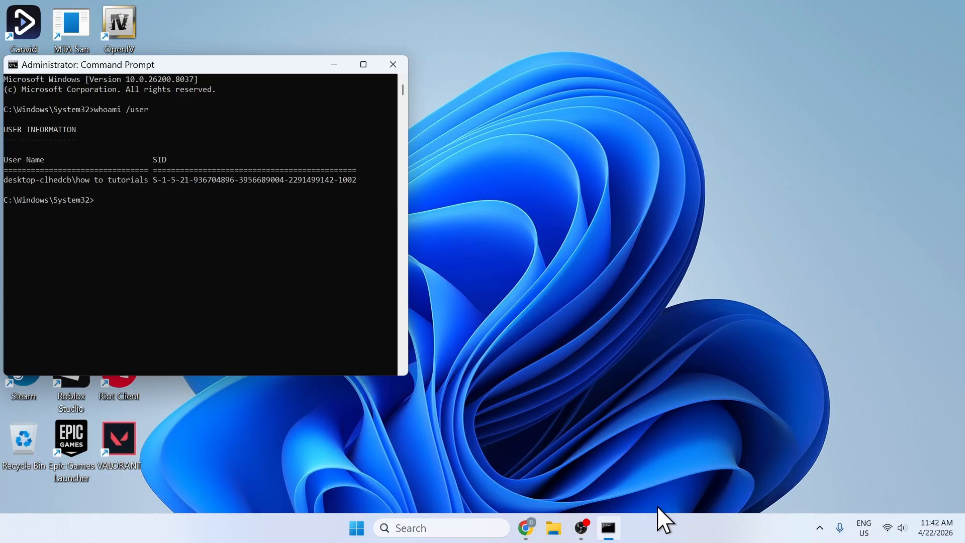
# Open Registry Editor, allow it to make changes, and move its window away from the Command Prompt output.
pyautogui.click(502, 527)
pyautogui.write('re')
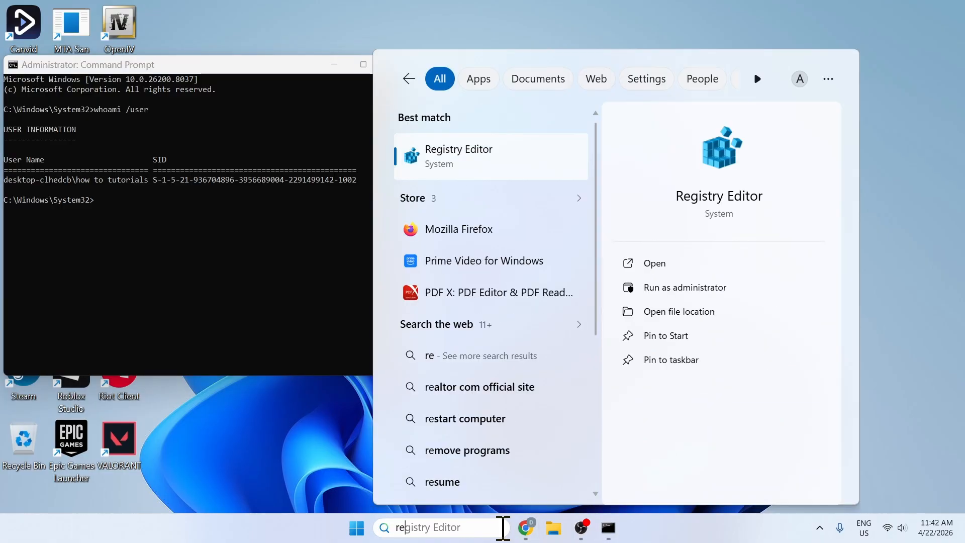
pyautogui.press('Return')
pyautogui.click(448, 373)
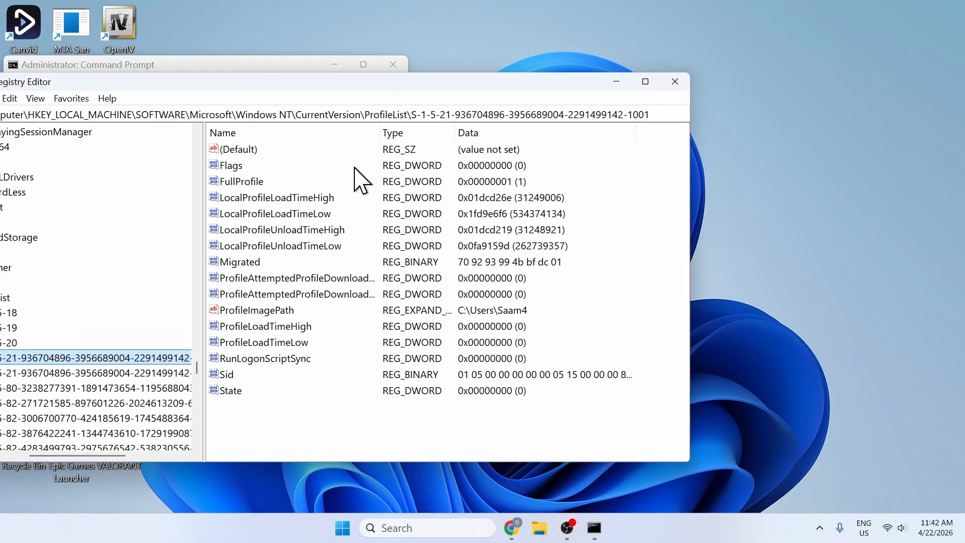
pyautogui.moveTo(327, 85); pyautogui.dragTo(610, 95)
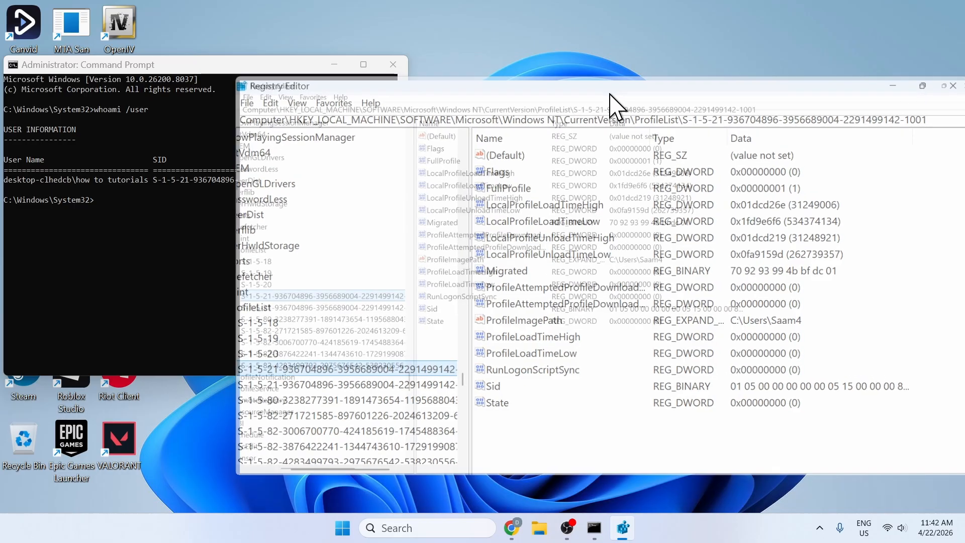
# Maximize Registry Editor and go back up the key tree to the root keys under Computer.
pyautogui.scroll(11, 194, 252)
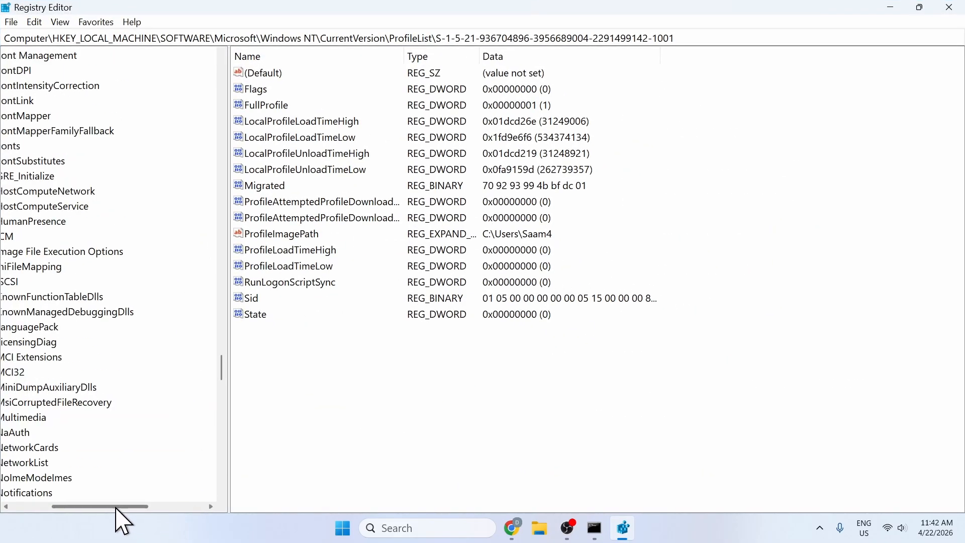
pyautogui.hscroll(-3, 97, 420)
pyautogui.scroll(9, 106, 402)
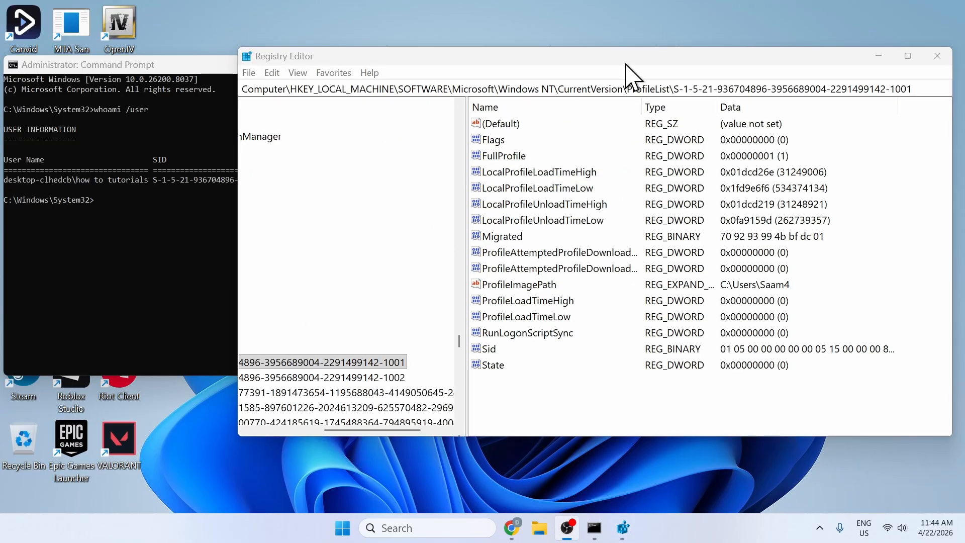
pyautogui.doubleClick(623, 59)
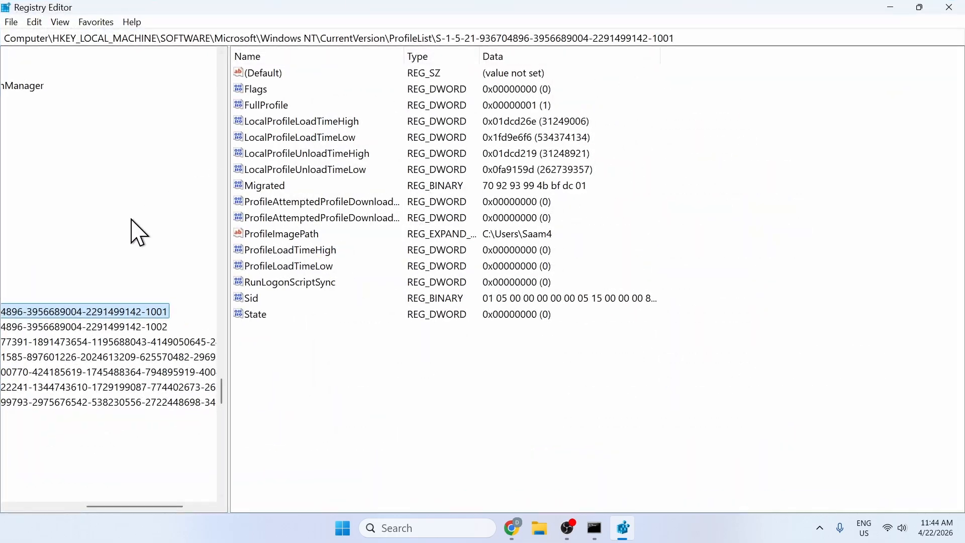
pyautogui.scroll(5, 136, 232)
pyautogui.moveTo(153, 506); pyautogui.dragTo(79, 506)
pyautogui.scroll(1, 70, 455)
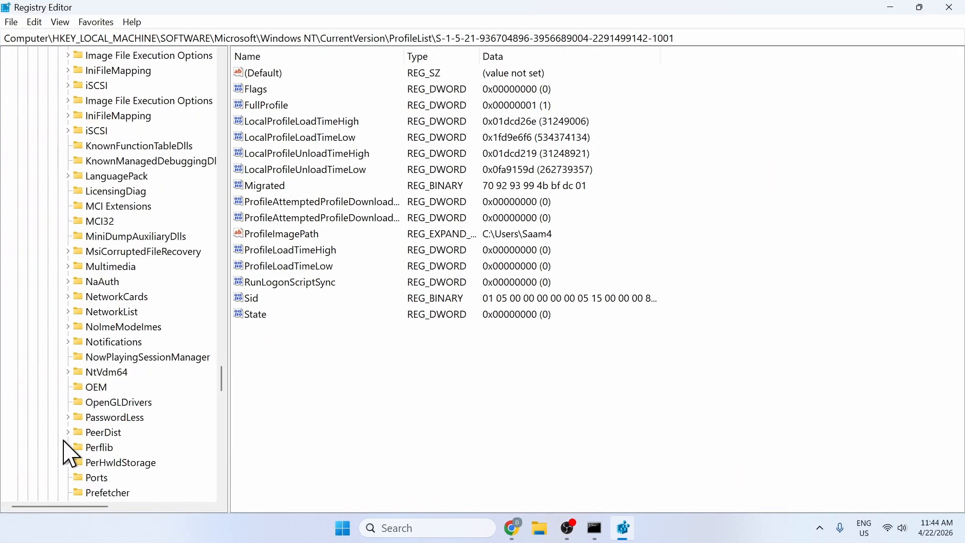
pyautogui.scroll(20, 70, 455)
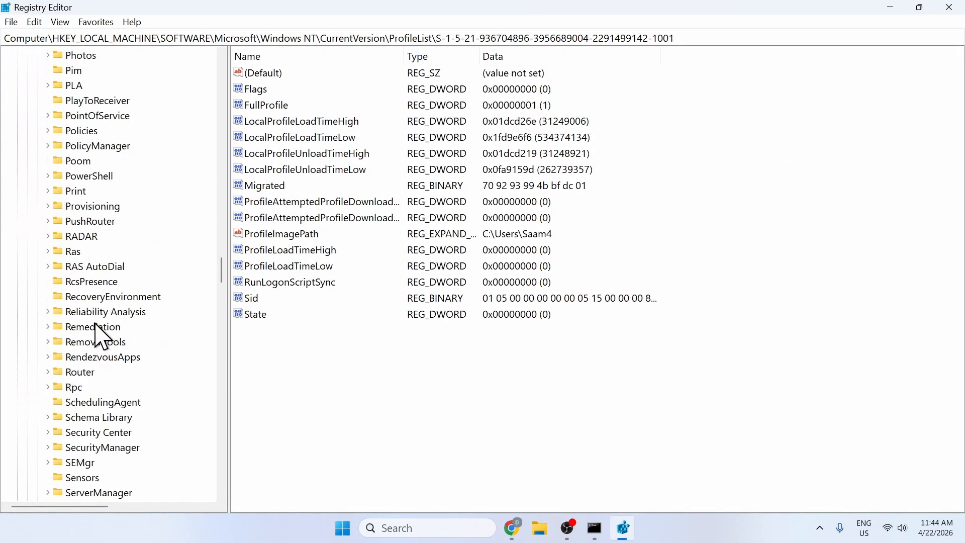
pyautogui.scroll(20, 102, 336)
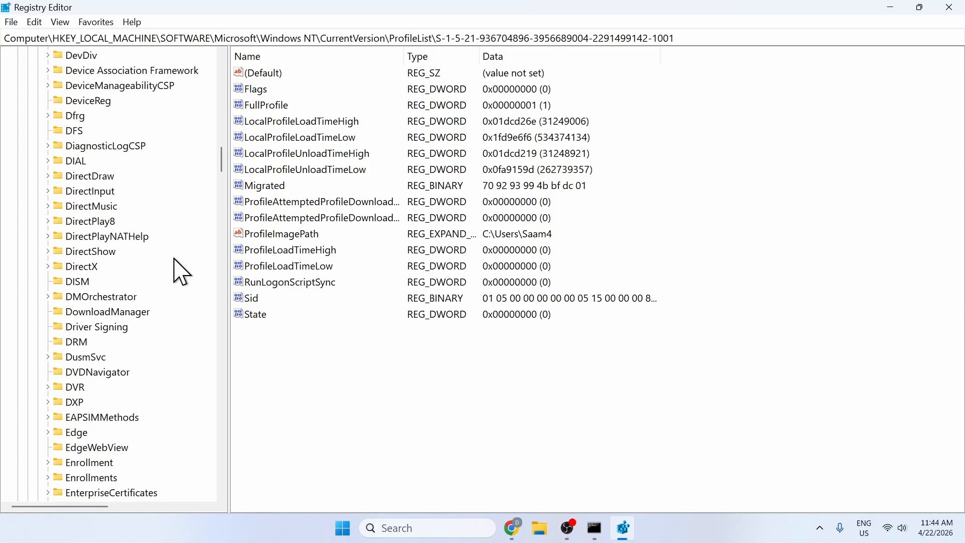
pyautogui.moveTo(222, 156); pyautogui.dragTo(231, 82)
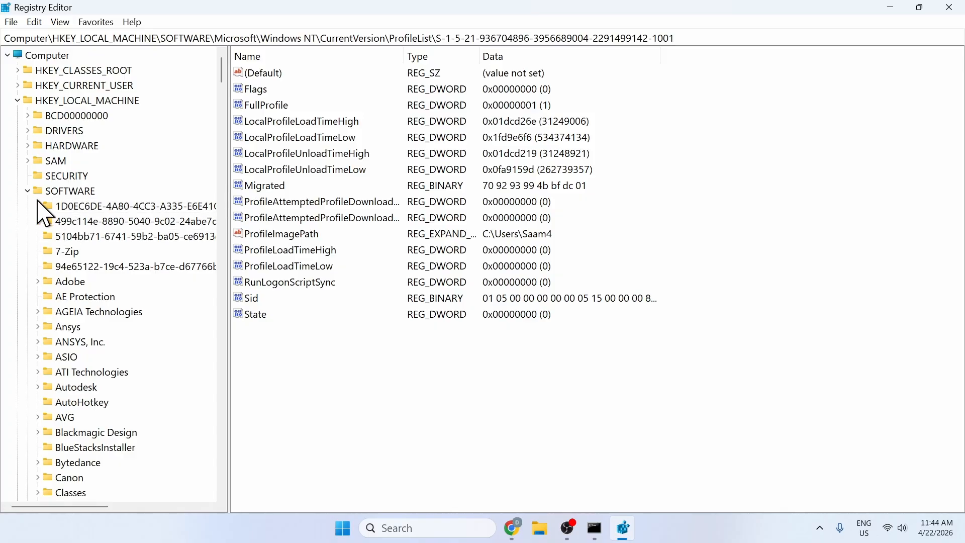
# Trace the expanded path HKEY_LOCAL_MACHINE\SOFTWARE\Microsoft\Windows NT\CurrentVersion down to the subkeys of ProfileList.
pyautogui.scroll(-13, 181, 159)
pyautogui.moveTo(217, 107); pyautogui.dragTo(124, 314)
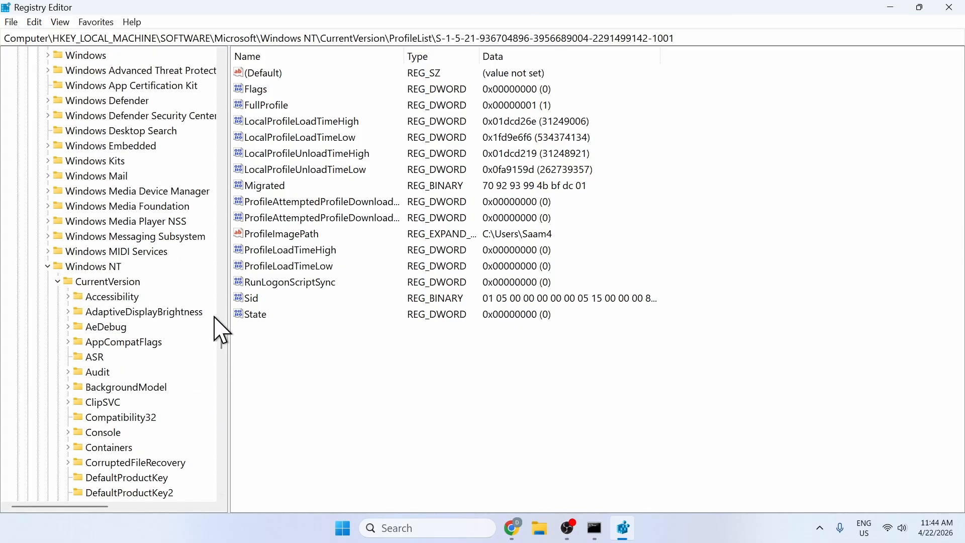
pyautogui.moveTo(221, 330); pyautogui.dragTo(244, 120)
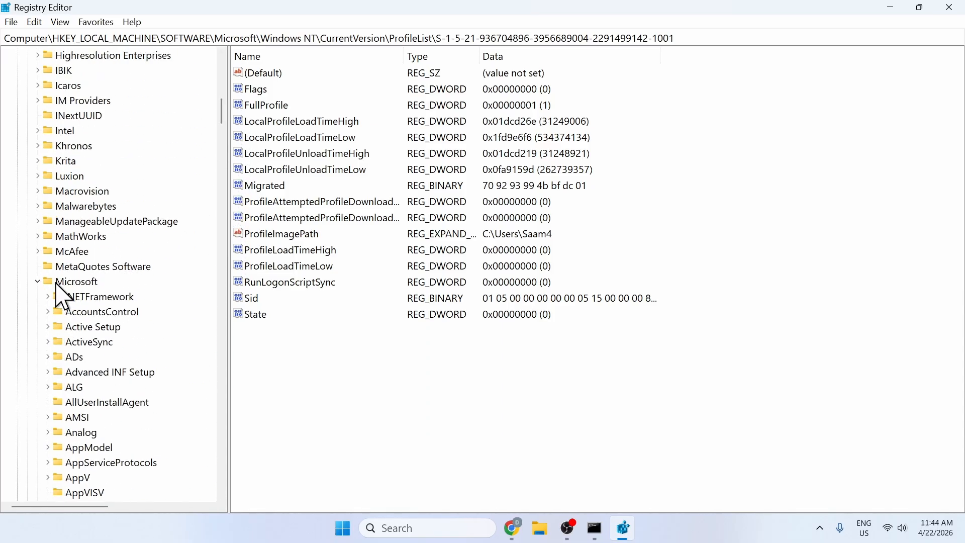
pyautogui.moveTo(224, 103); pyautogui.dragTo(197, 315)
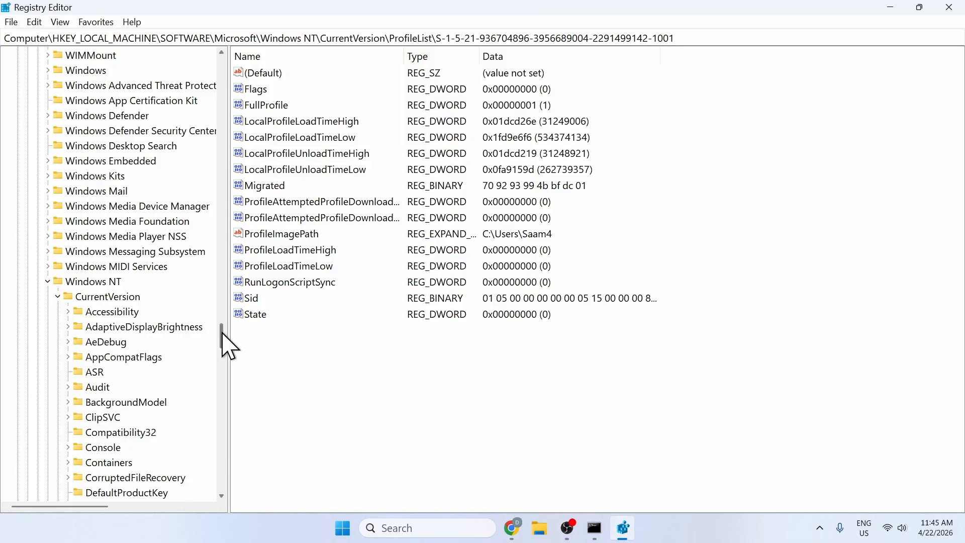
pyautogui.moveTo(222, 333); pyautogui.dragTo(214, 392)
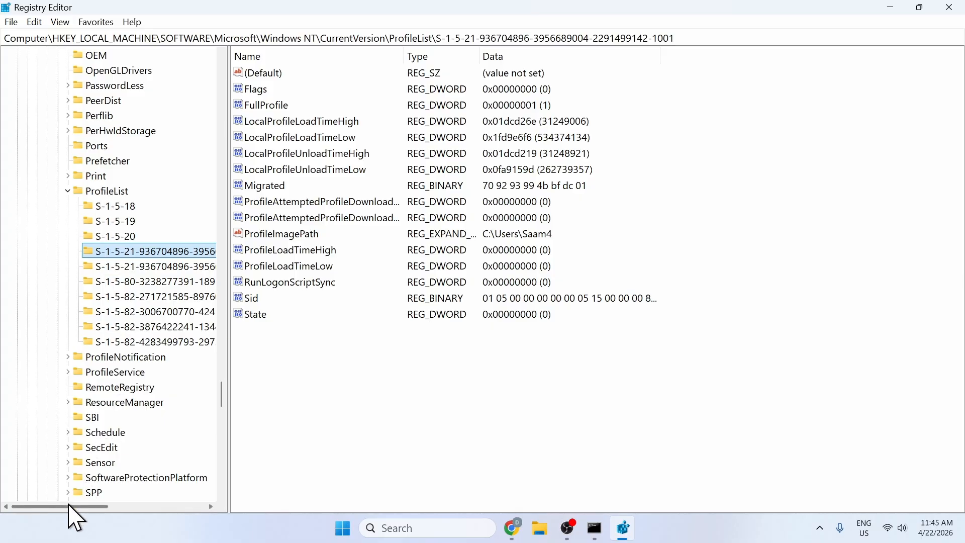
pyautogui.moveTo(67, 507)
pyautogui.mouseDown()
pyautogui.moveTo(172, 506)
pyautogui.moveTo(85, 507)
pyautogui.mouseUp()
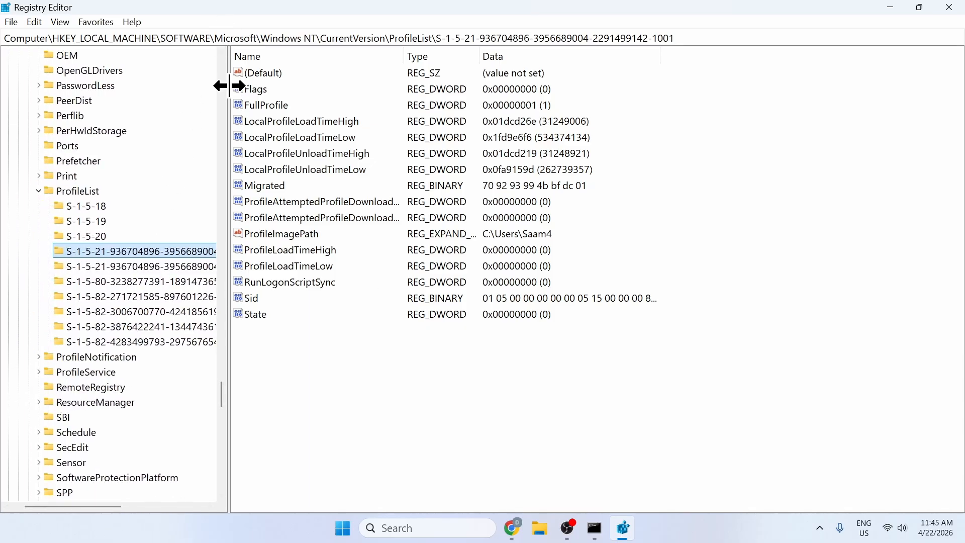
# Place Registry Editor beside the Command Prompt with a wider key tree, and select the ProfileList subkey ending in 1002.
pyautogui.moveTo(230, 86); pyautogui.dragTo(267, 90)
pyautogui.moveTo(297, 9); pyautogui.dragTo(693, 54)
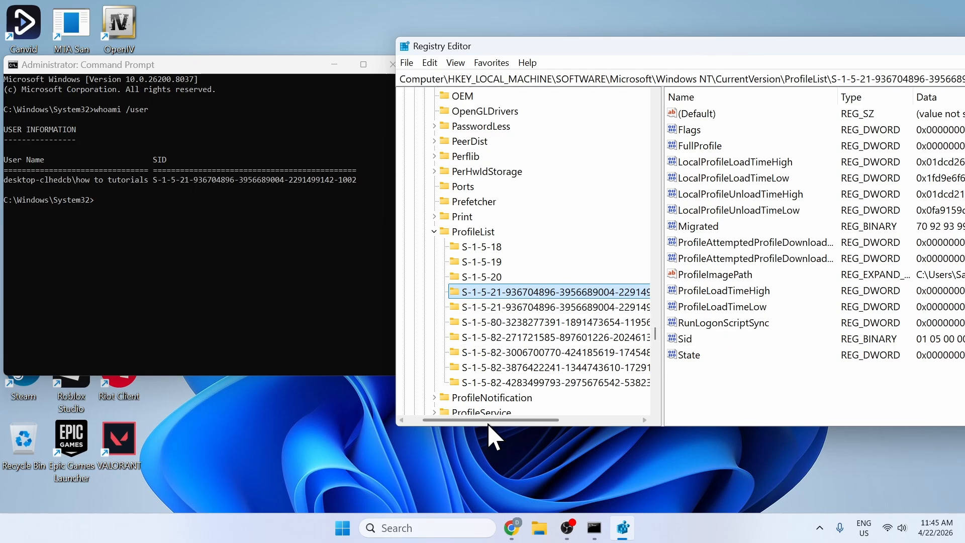
pyautogui.moveTo(483, 424); pyautogui.dragTo(521, 424)
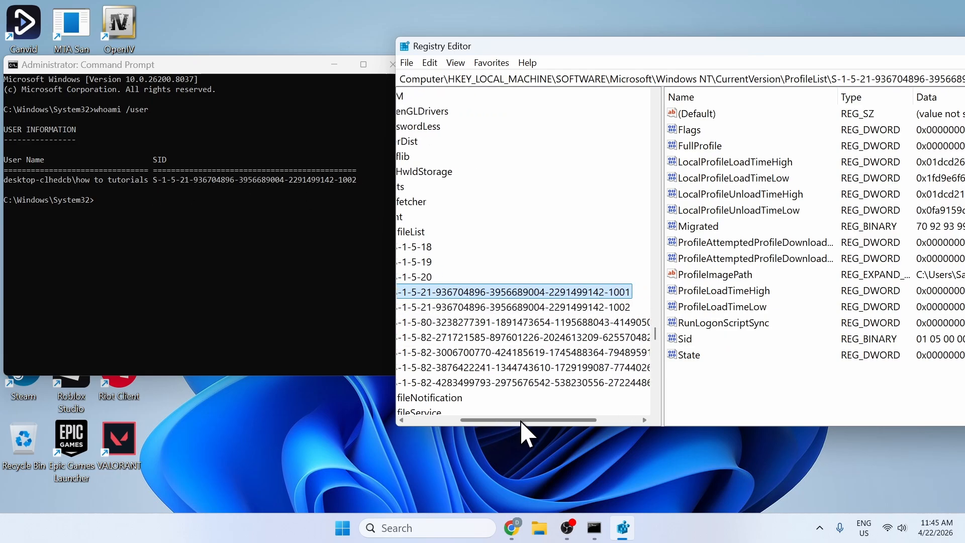
pyautogui.moveTo(662, 237); pyautogui.dragTo(700, 239)
pyautogui.moveTo(564, 421); pyautogui.dragTo(538, 430)
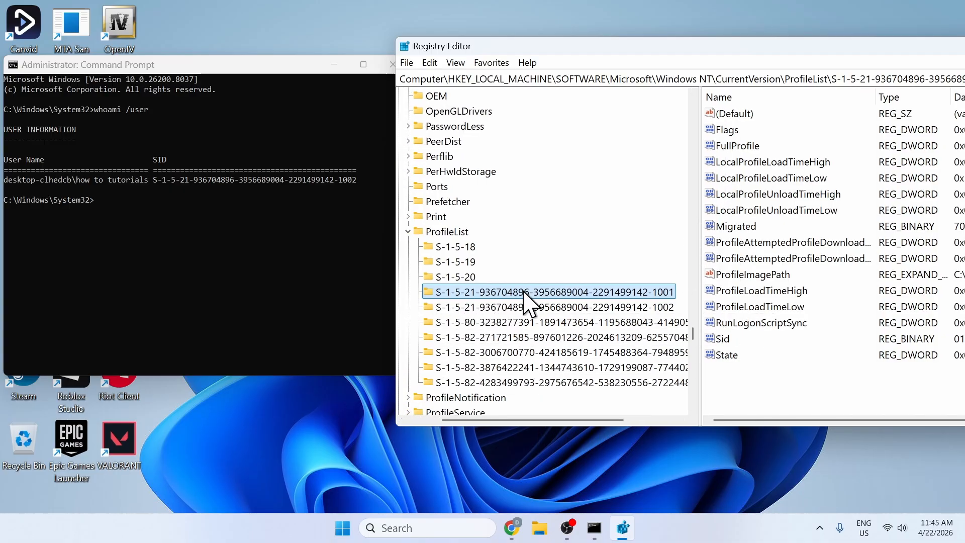
pyautogui.click(563, 306)
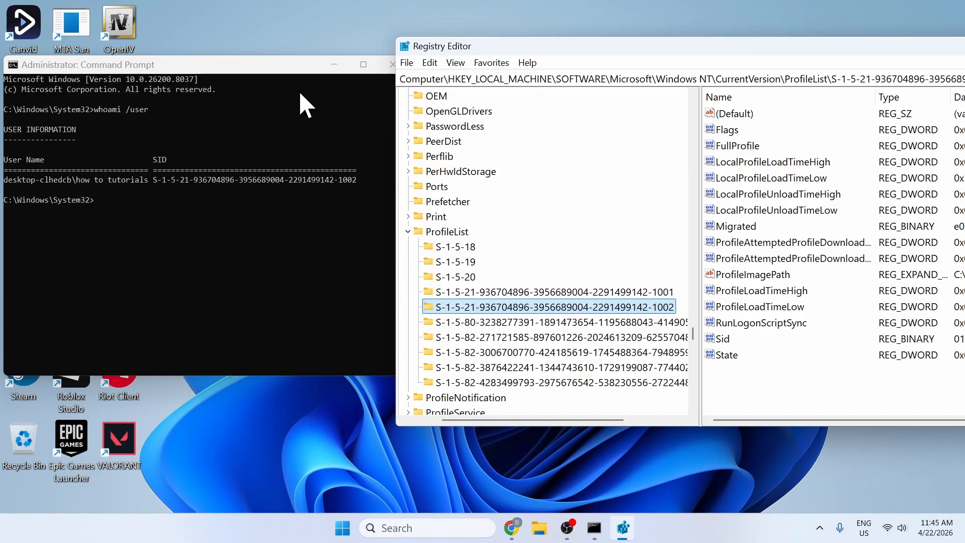
pyautogui.moveTo(276, 68); pyautogui.dragTo(277, 149)
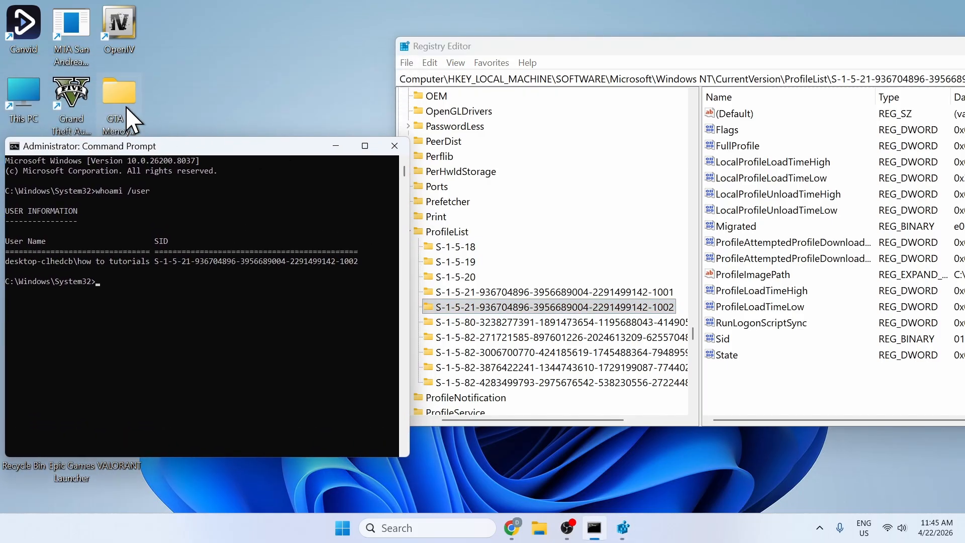
# Browse to C:\Users\How To Tutorials in File Explorer, display the folder's full path to check it, and minimize the window.
pyautogui.doubleClick(24, 98)
pyautogui.doubleClick(288, 122)
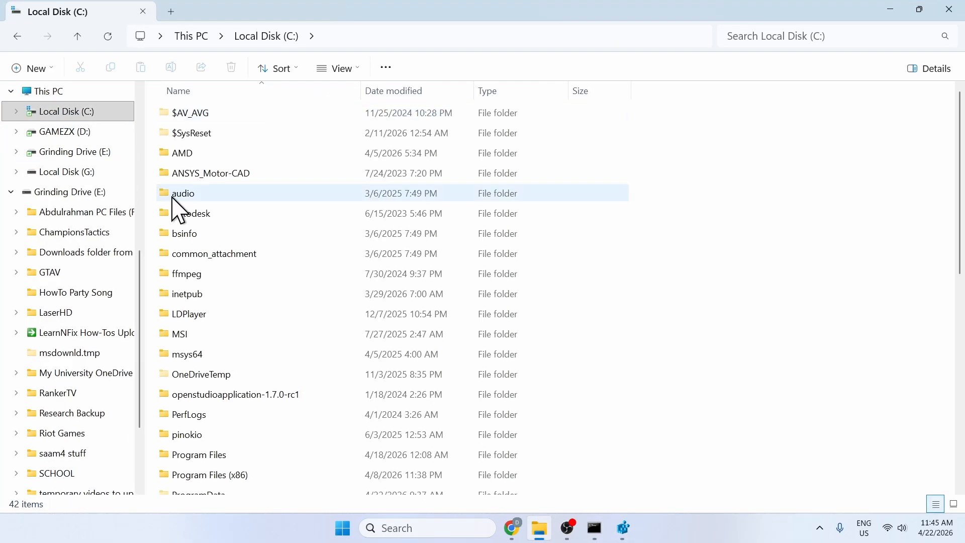
pyautogui.scroll(-8, 204, 359)
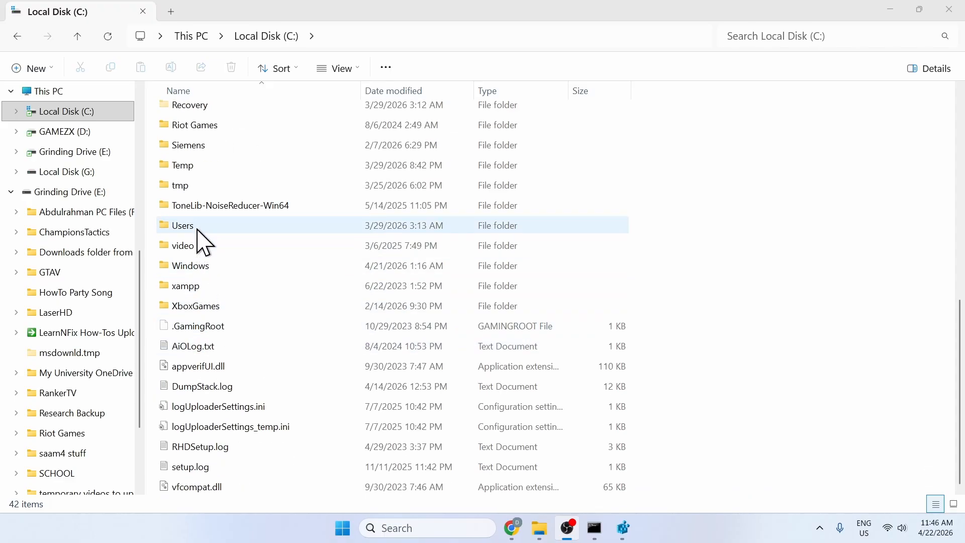
pyautogui.doubleClick(201, 226)
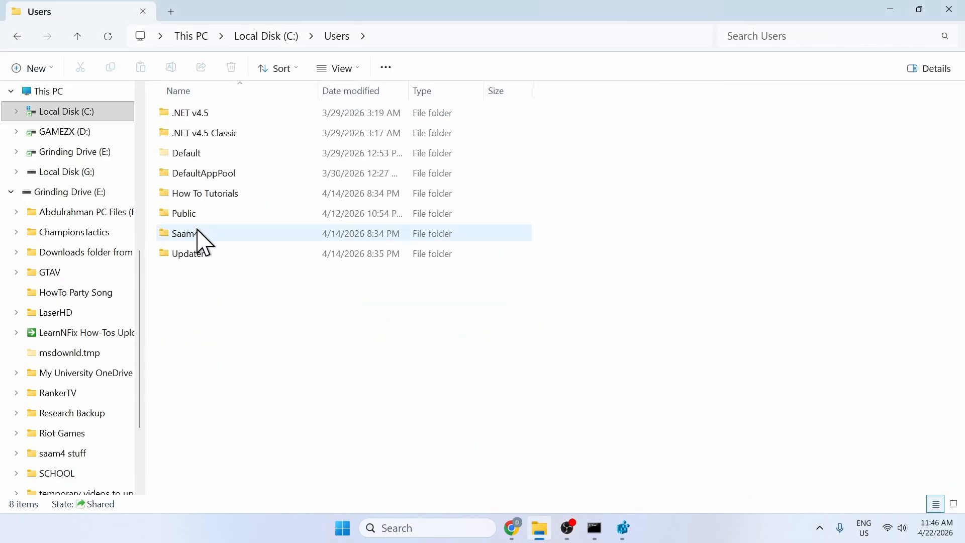
pyautogui.doubleClick(201, 198)
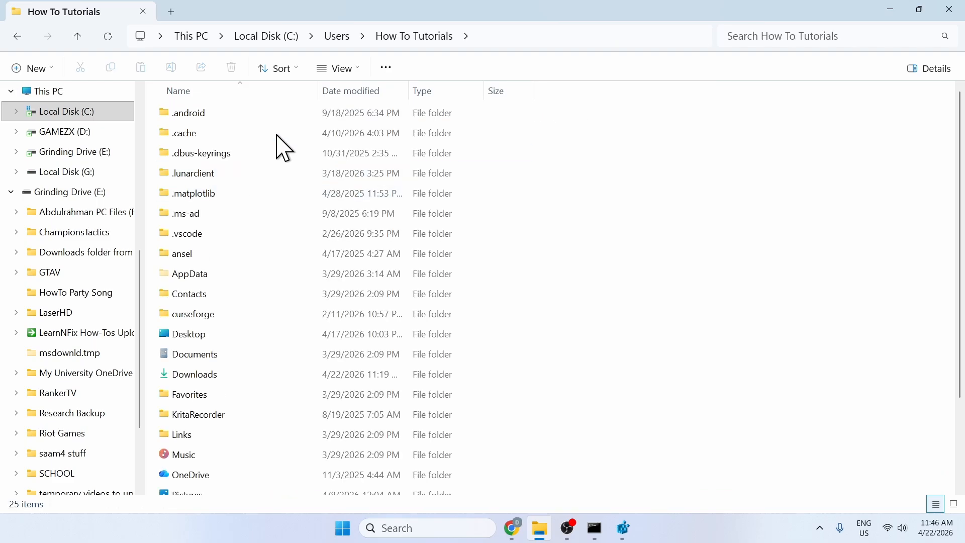
pyautogui.click(517, 34)
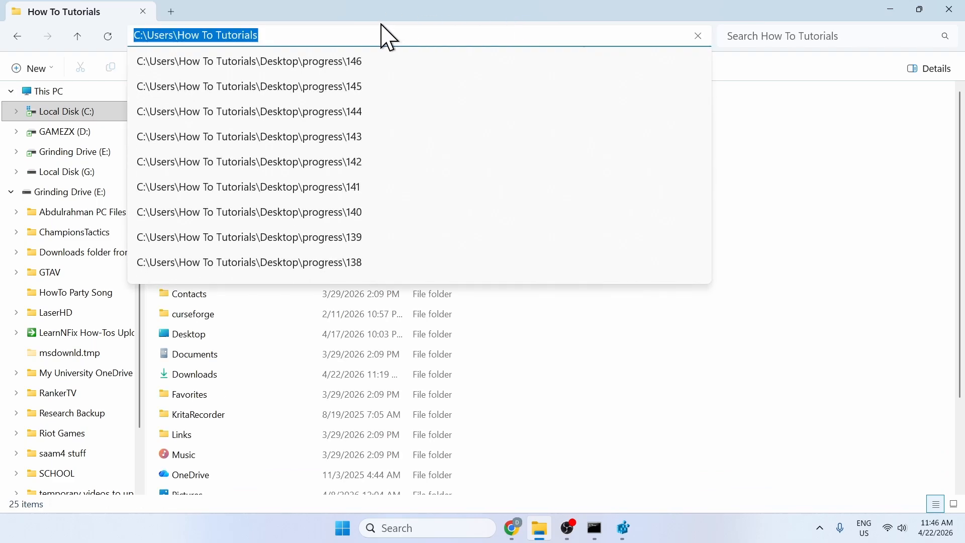
pyautogui.click(890, 9)
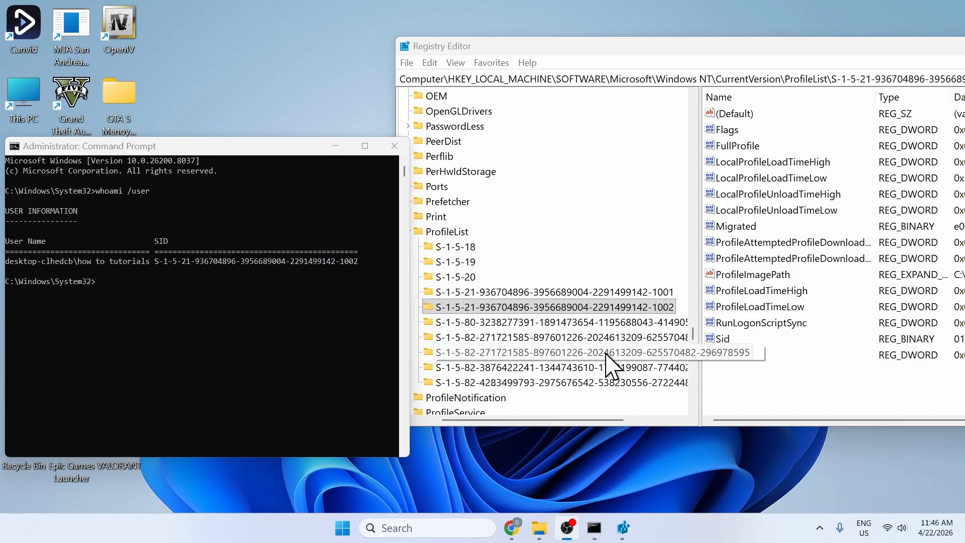
# Check the State value's data in the ProfileList subkey ending in 1002, and close it without editing.
pyautogui.moveTo(577, 420); pyautogui.dragTo(593, 420)
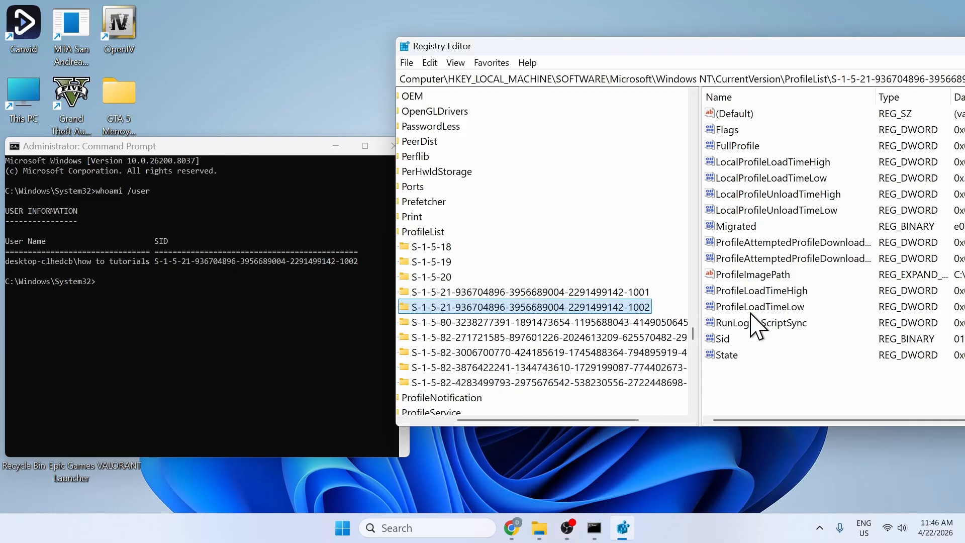
pyautogui.doubleClick(731, 354)
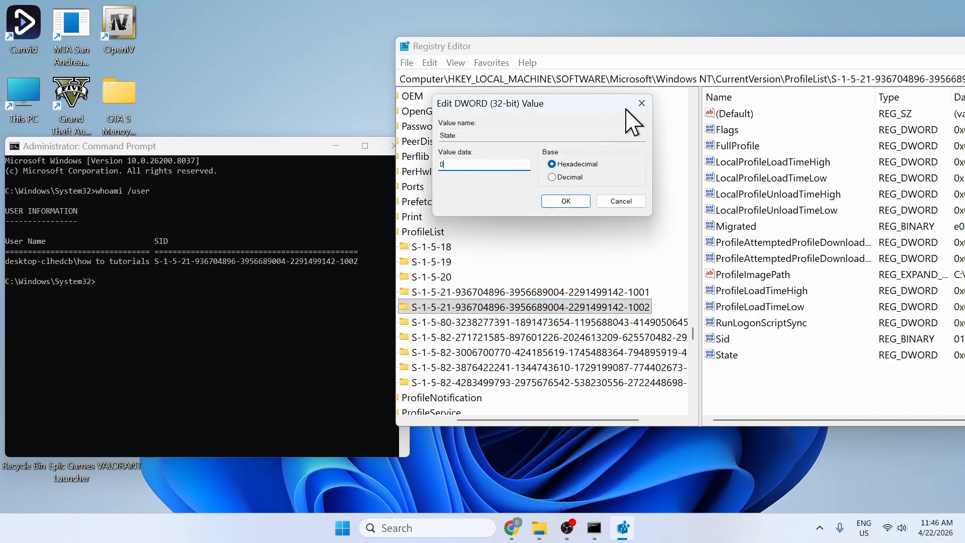
pyautogui.click(641, 103)
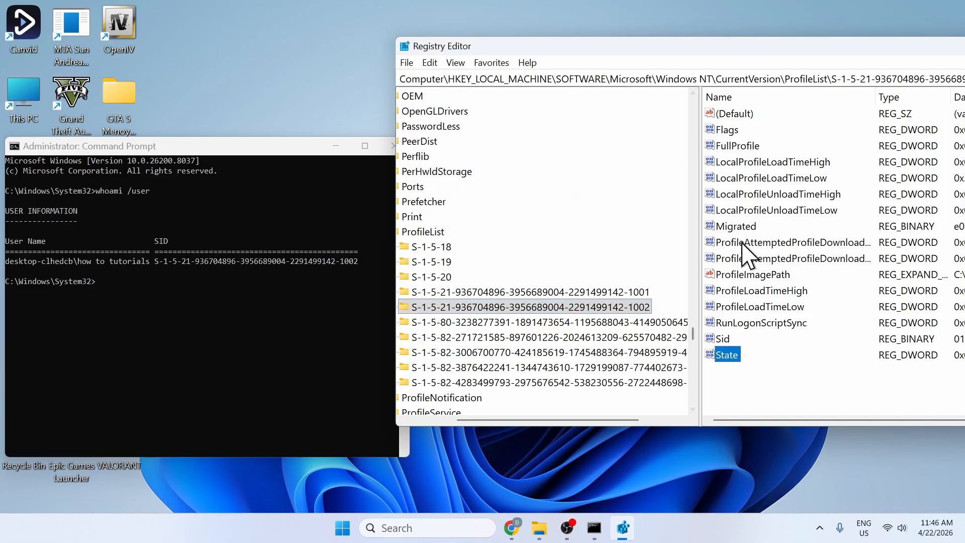
# Examine the user folder path stored in the ProfileImagePath value of the subkey ending in 1002, and close it without editing.
pyautogui.click(743, 276)
pyautogui.doubleClick(752, 277)
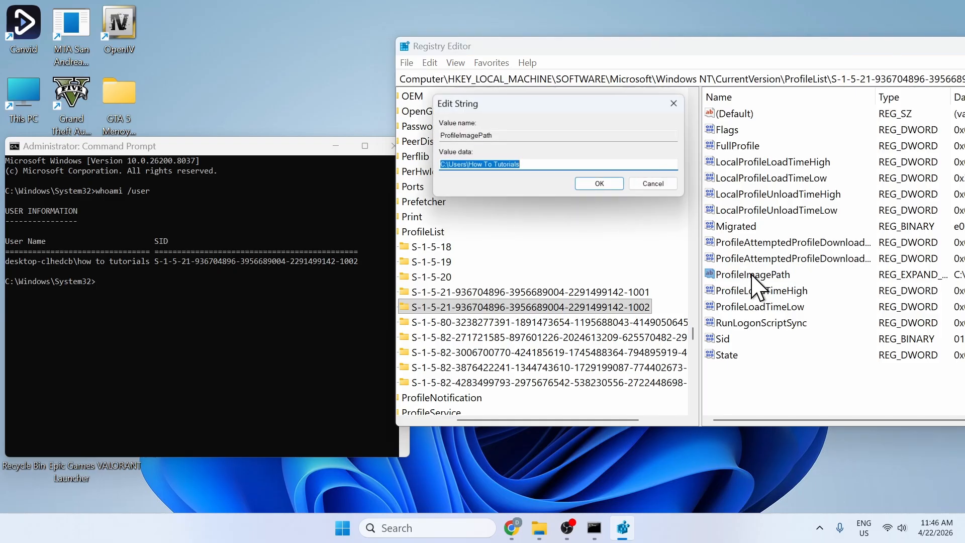
pyautogui.click(543, 166)
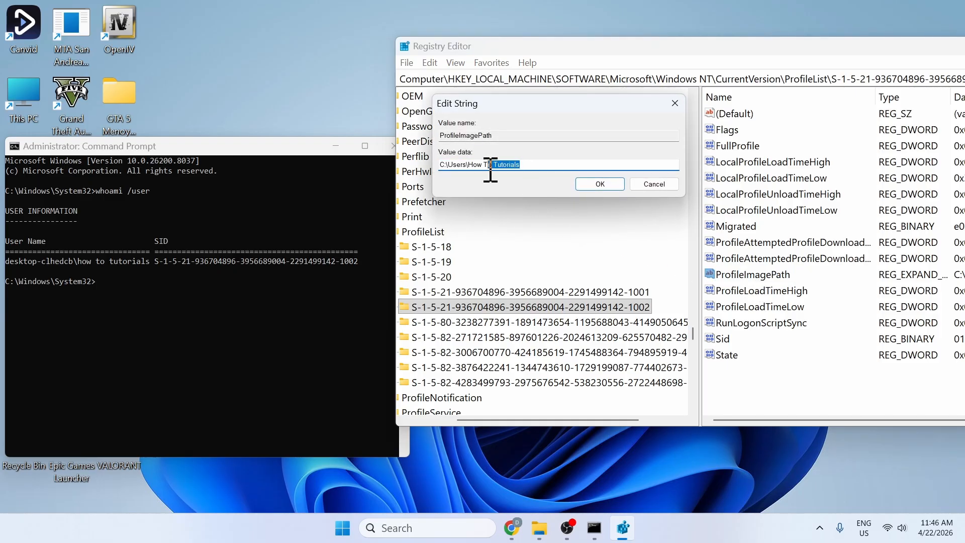
pyautogui.press('End')
pyautogui.moveTo(543, 163); pyautogui.dragTo(420, 157)
pyautogui.press('End')
pyautogui.click(675, 103)
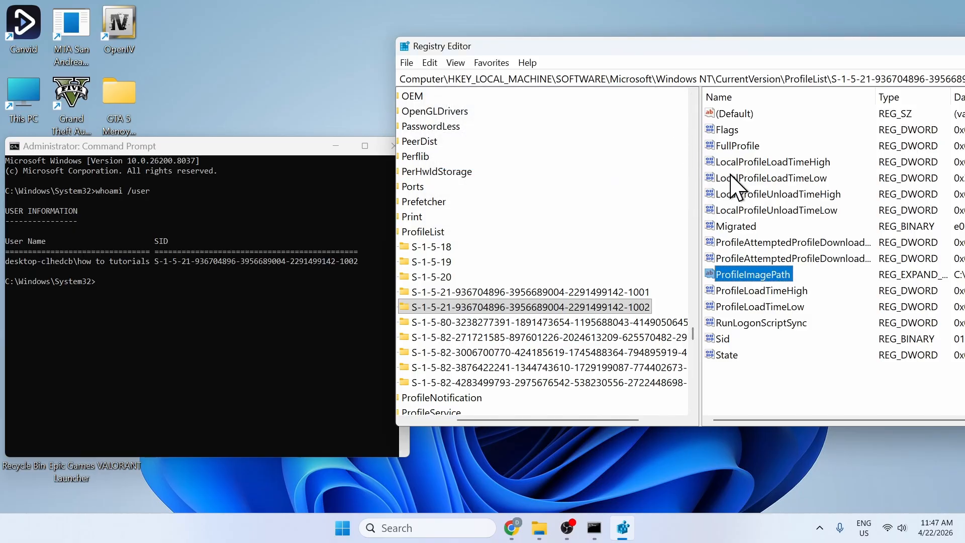